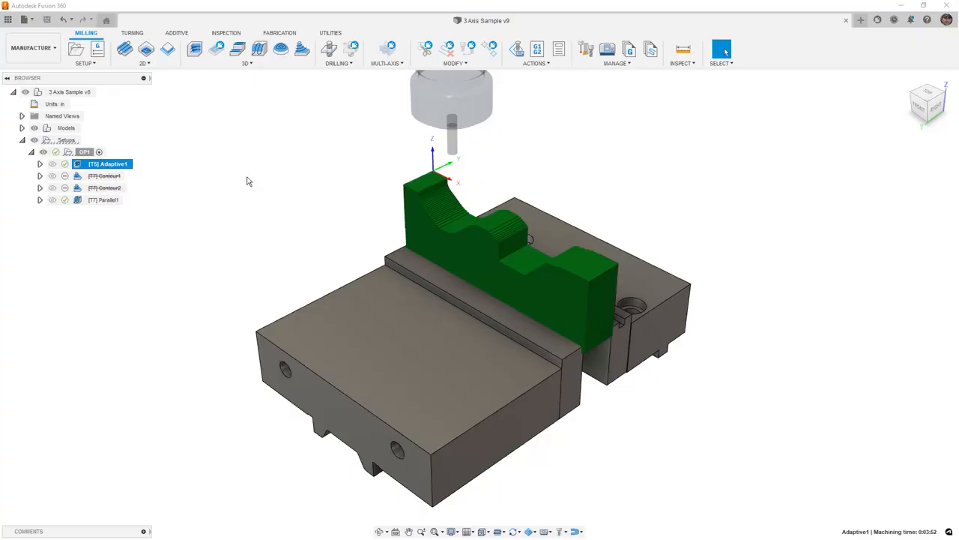
click(116, 164)
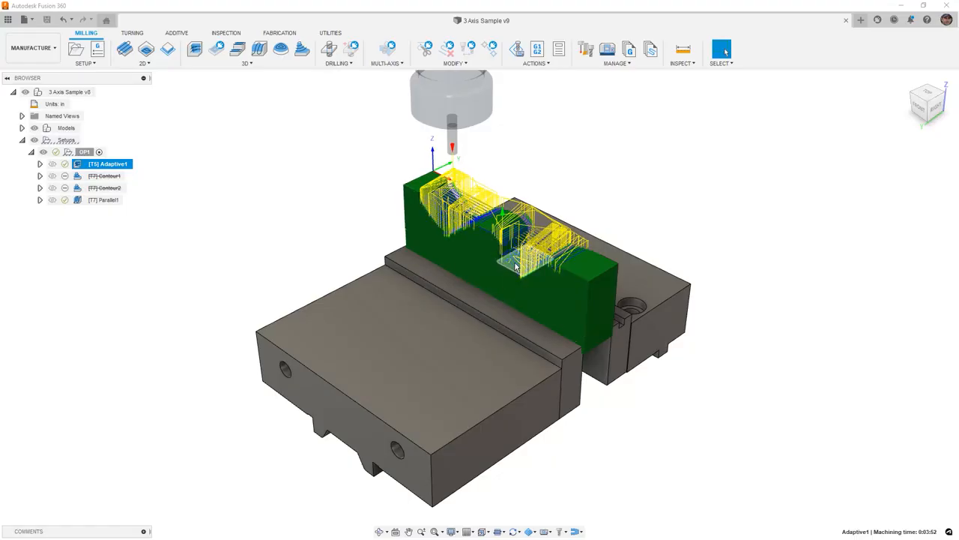
click(263, 181)
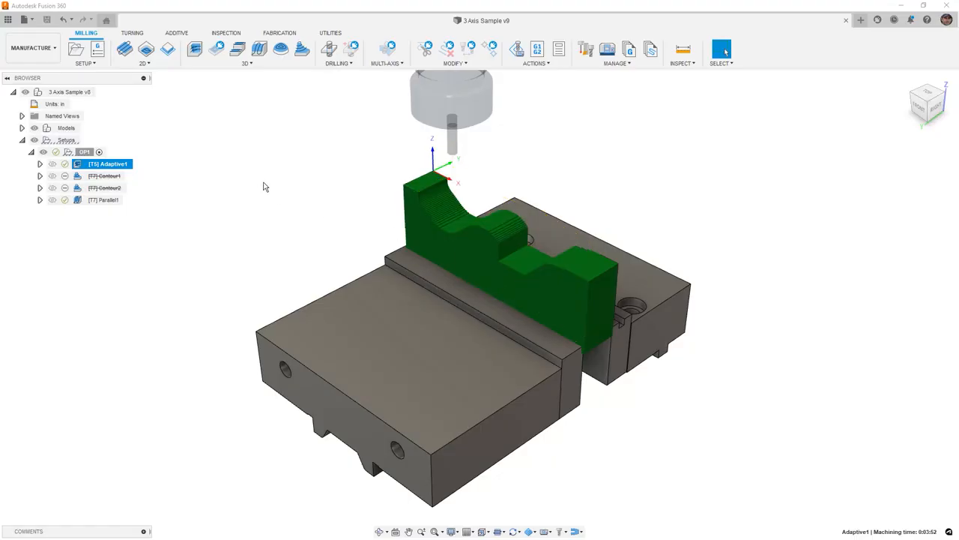
Create a 3D Flat finishing operation and assign it tool 5, the 1/4" Flat Endmill
click(260, 64)
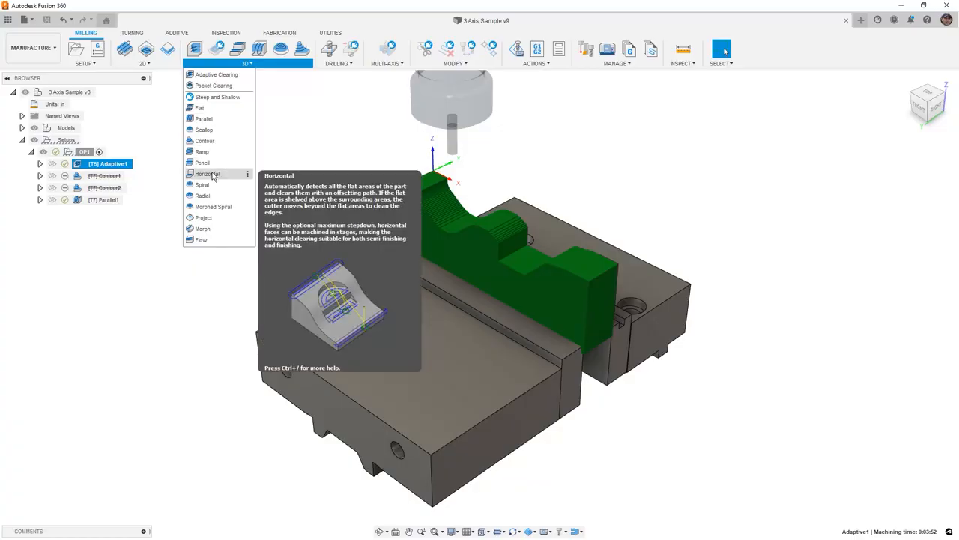
click(211, 109)
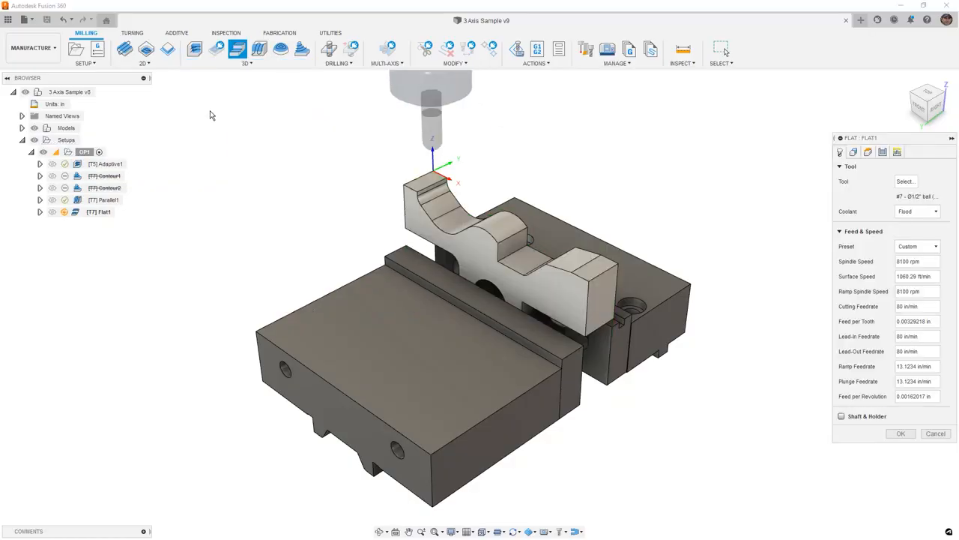
click(904, 182)
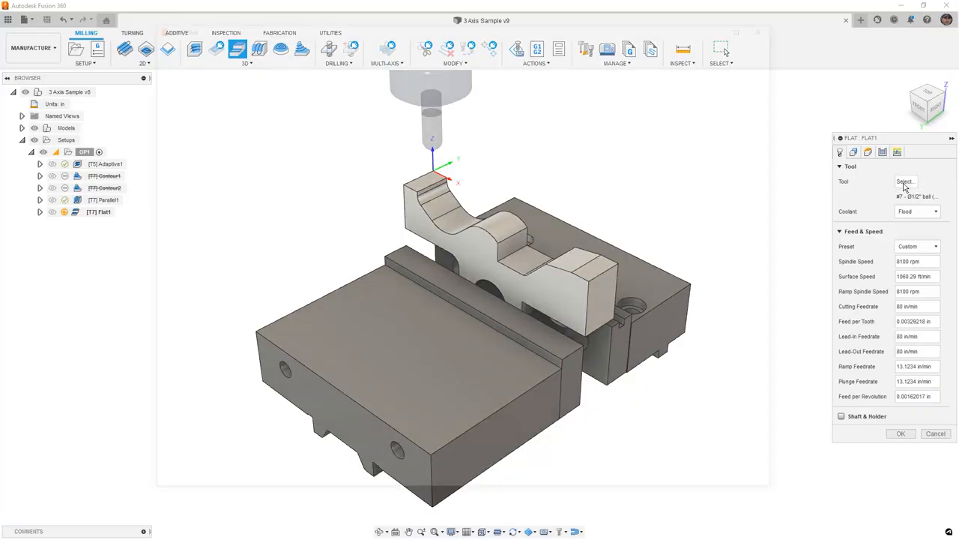
click(345, 96)
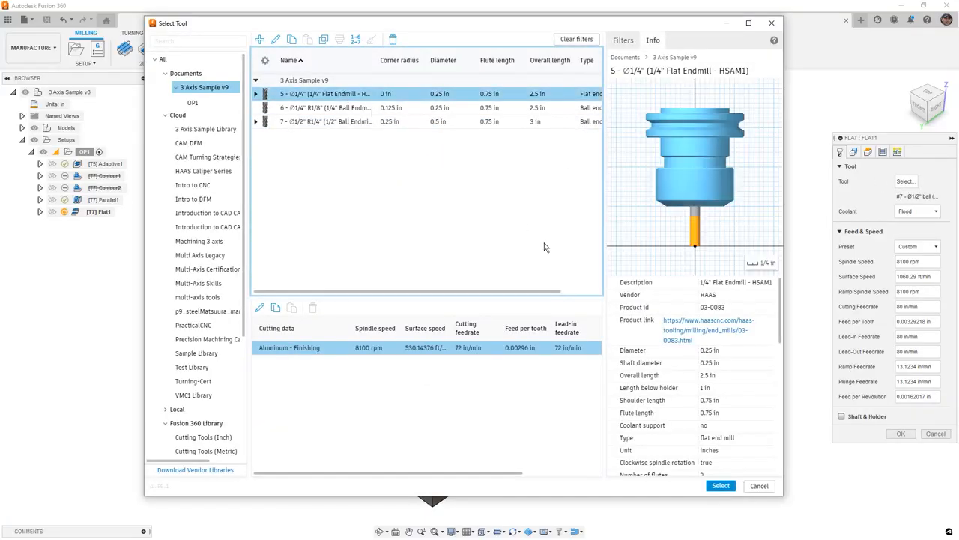
click(725, 489)
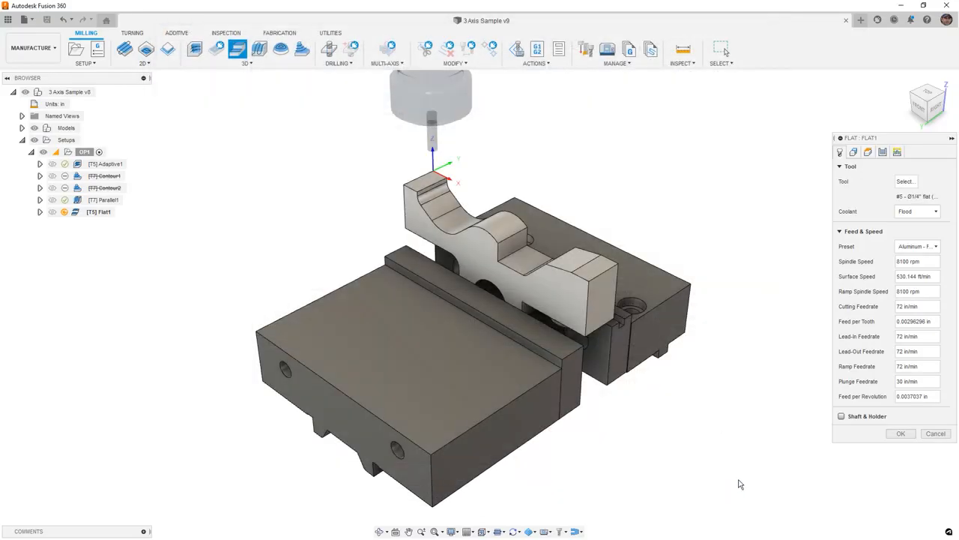
Check the Flat operation's machining boundary options and keep the boundary set to None
click(853, 152)
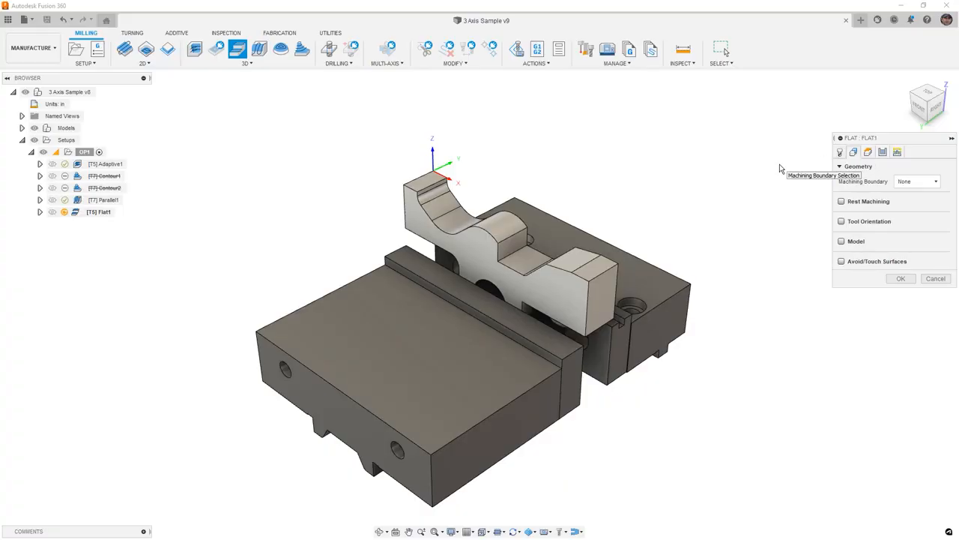
click(934, 185)
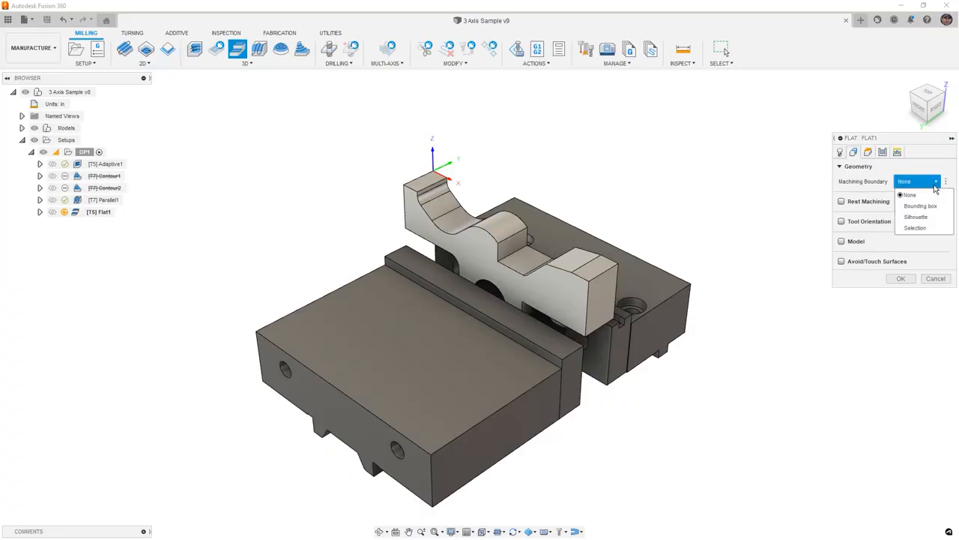
click(935, 185)
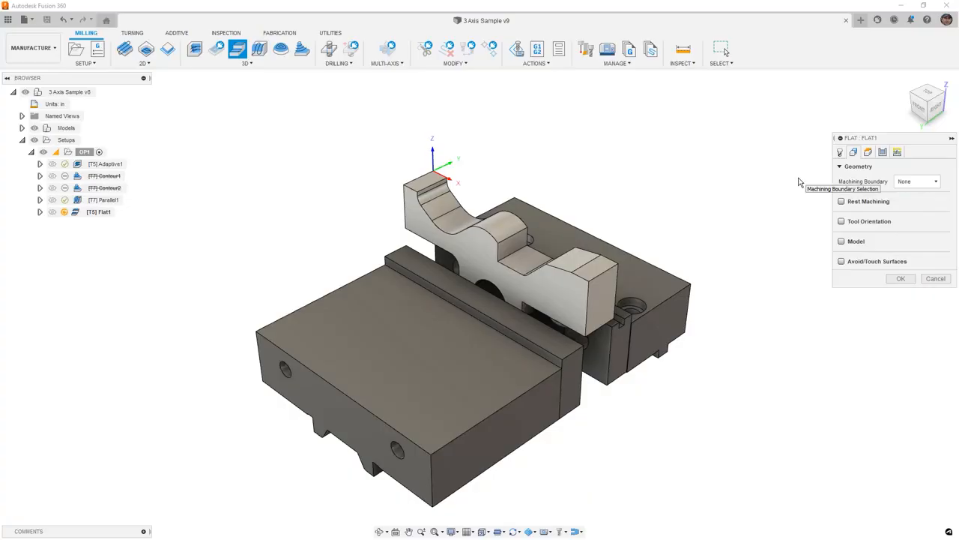
Configure the Flat passes as Pocket type with a 0.125 in stepover, enable the finishing pass, and generate the toolpath
click(883, 152)
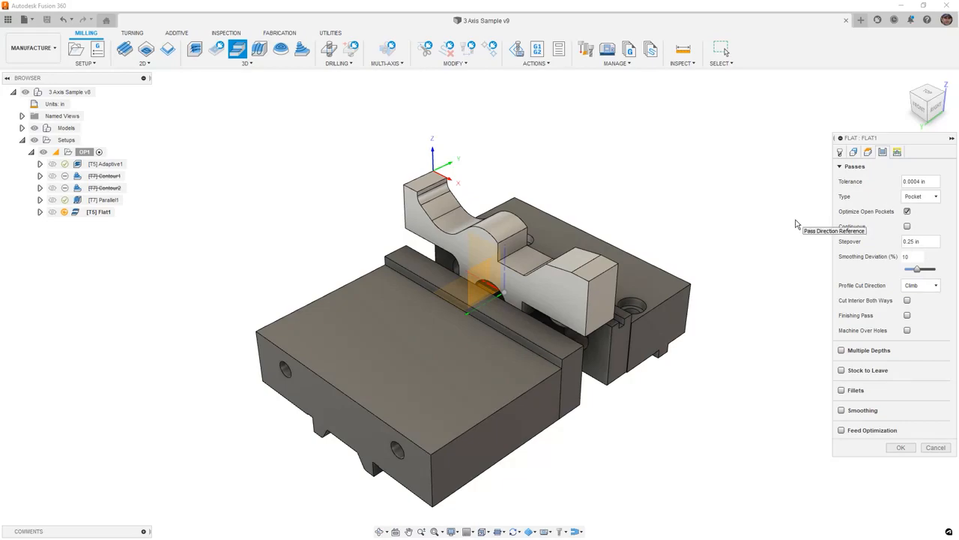
click(936, 198)
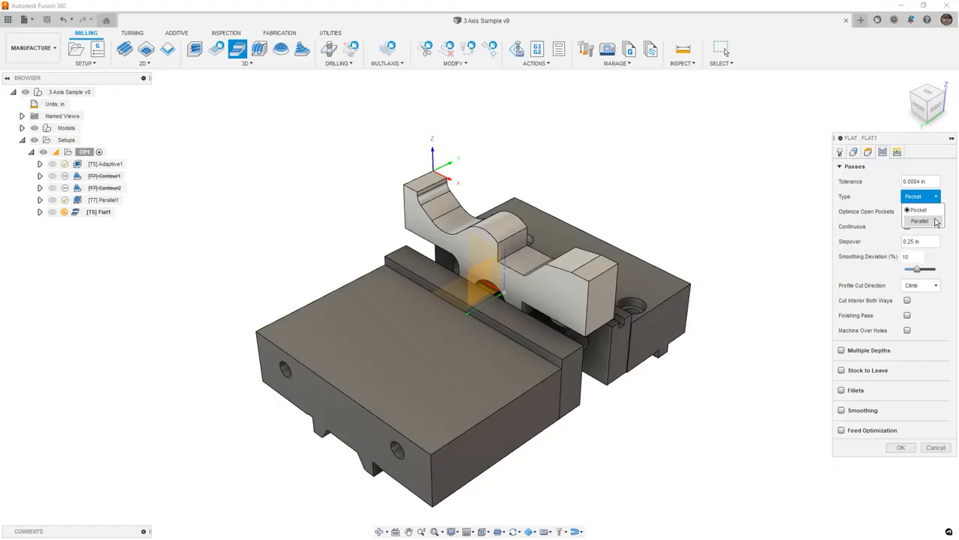
click(916, 211)
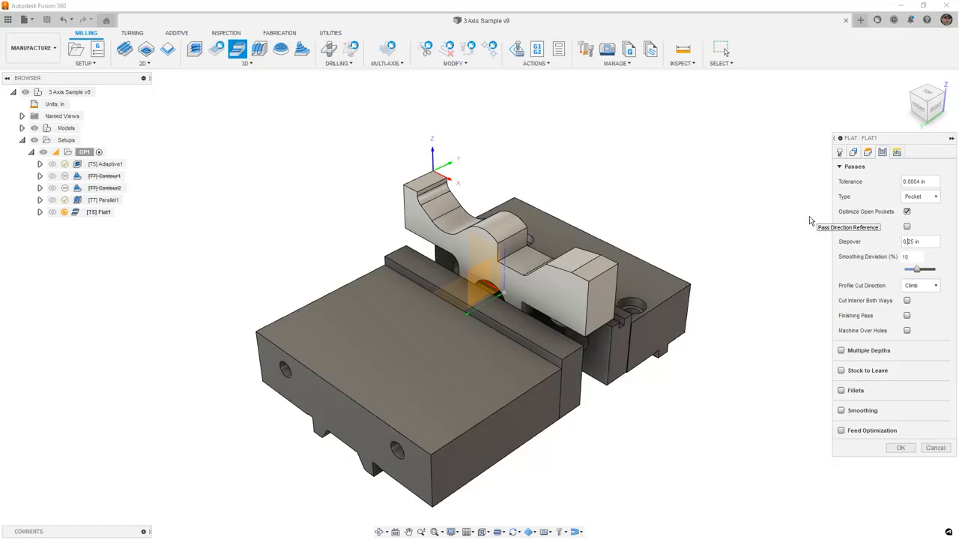
text(1)
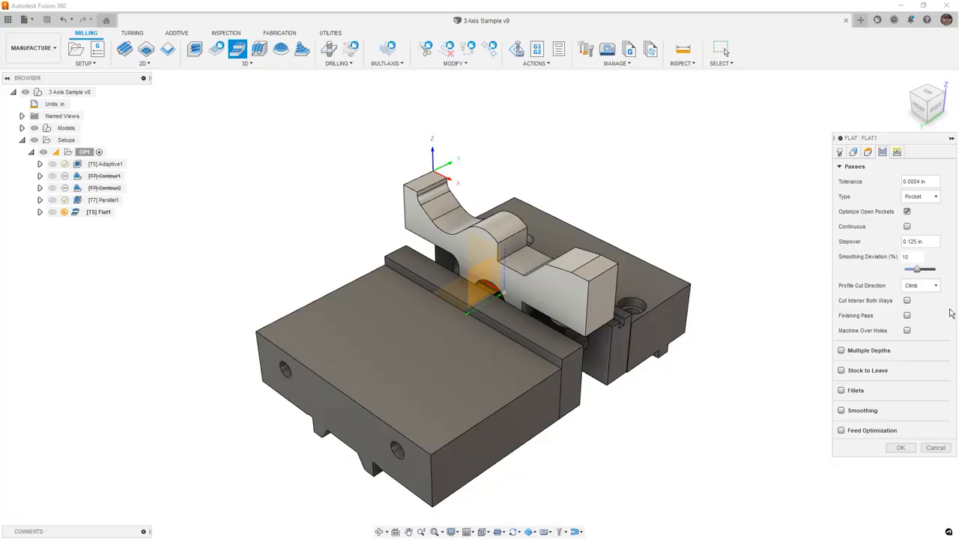
click(907, 316)
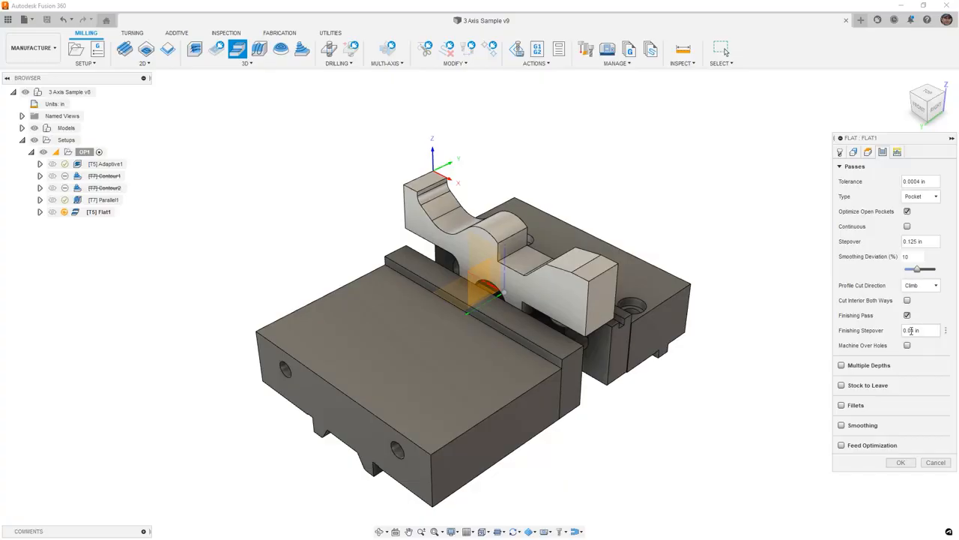
mouse_move(910, 331)
click(903, 464)
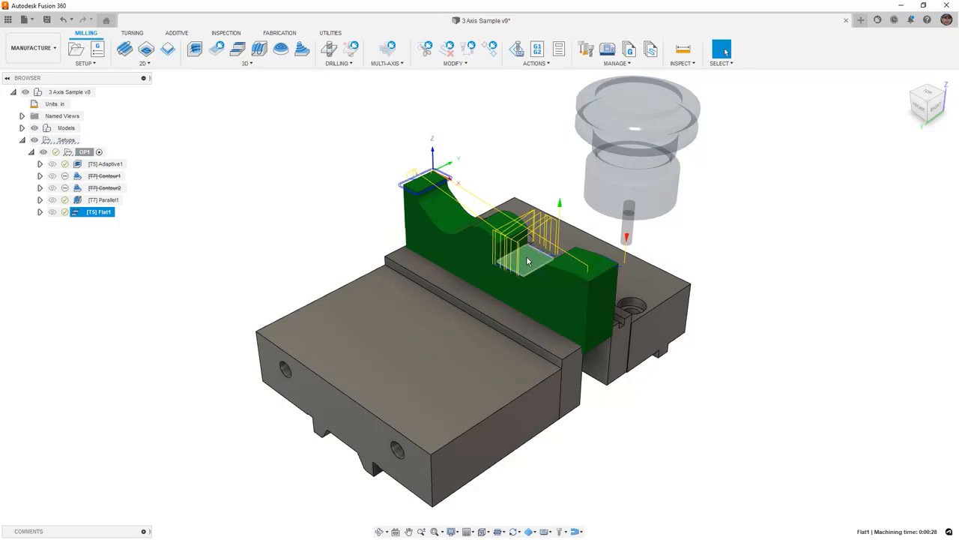
Inspect the Flat1 toolpath around the recessed floor and reopen the operation's geometry settings for editing
scroll(528, 256, up, 10)
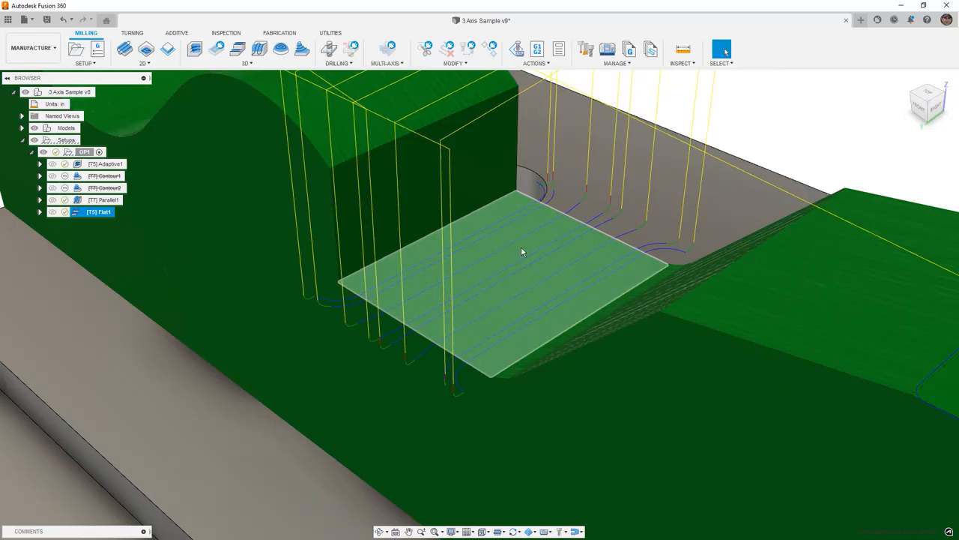
scroll(485, 186, down, 10)
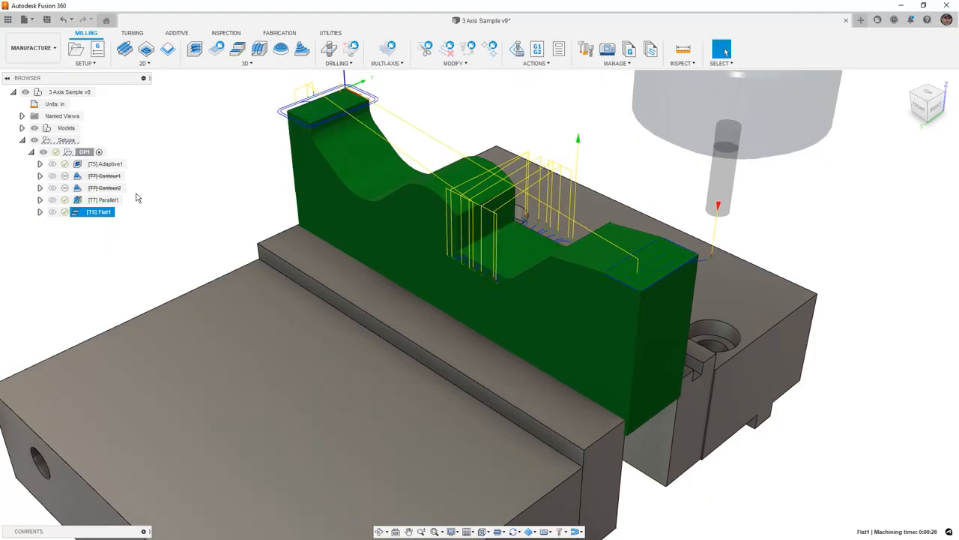
mouse_move(116, 207)
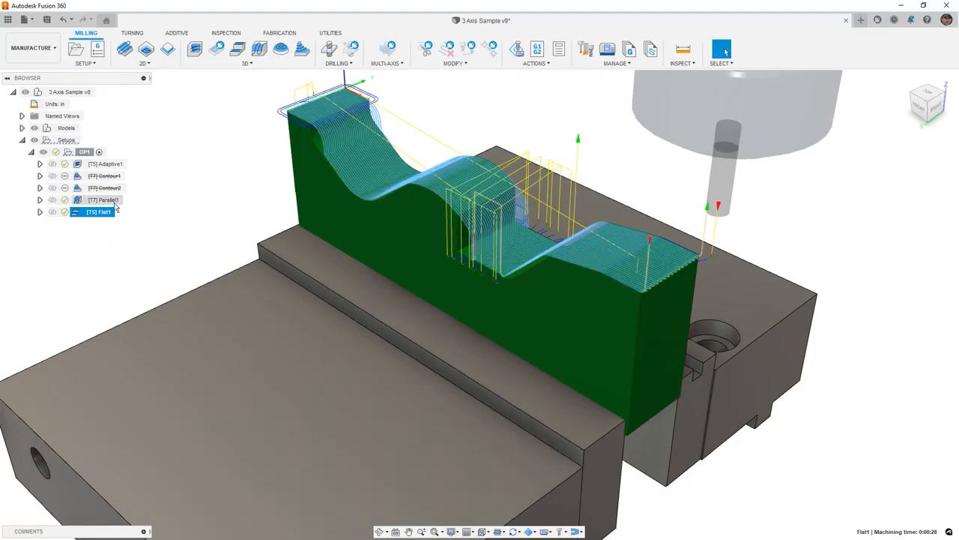
right_click(96, 213)
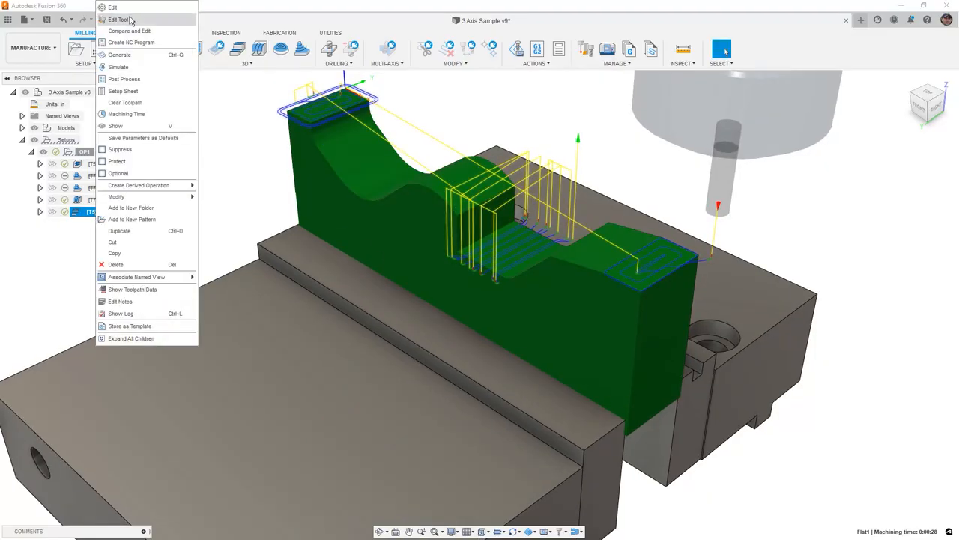
click(113, 8)
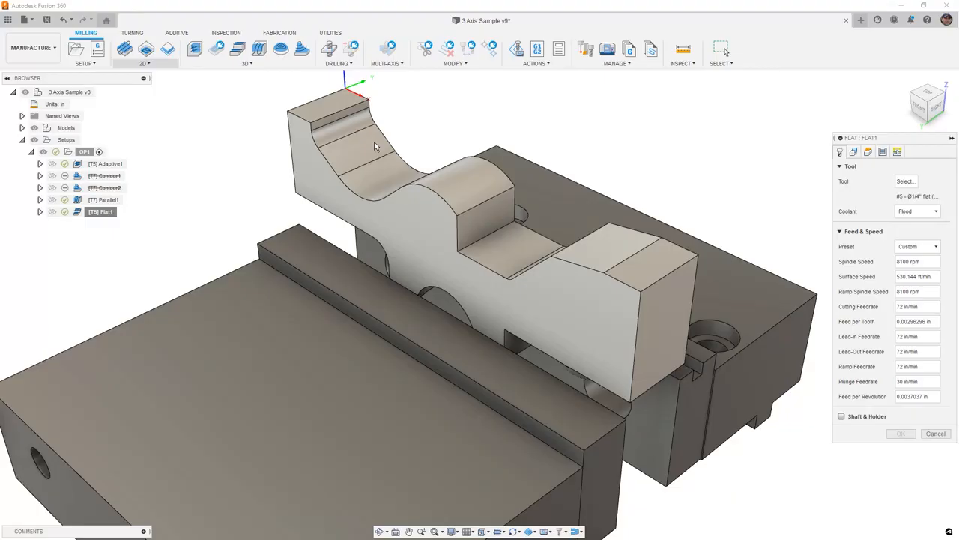
click(853, 152)
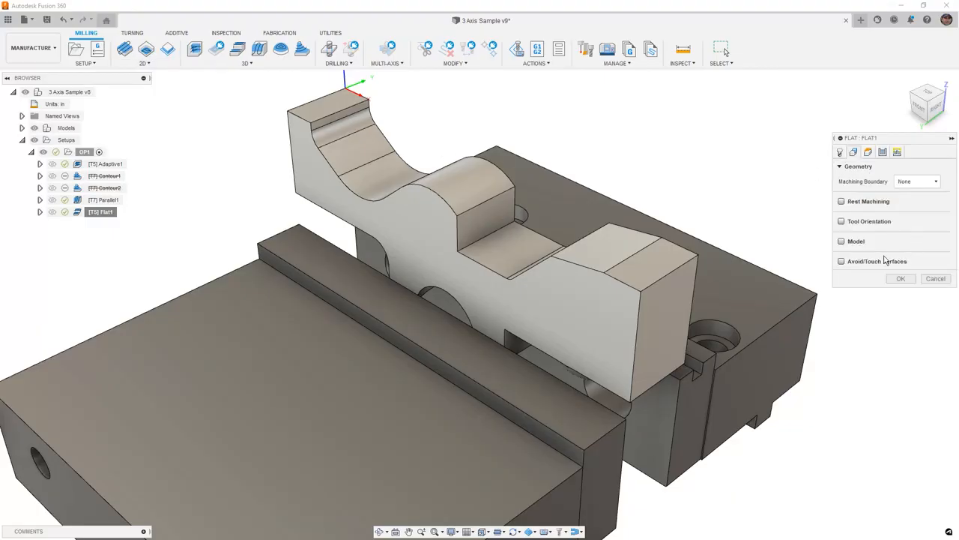
click(842, 262)
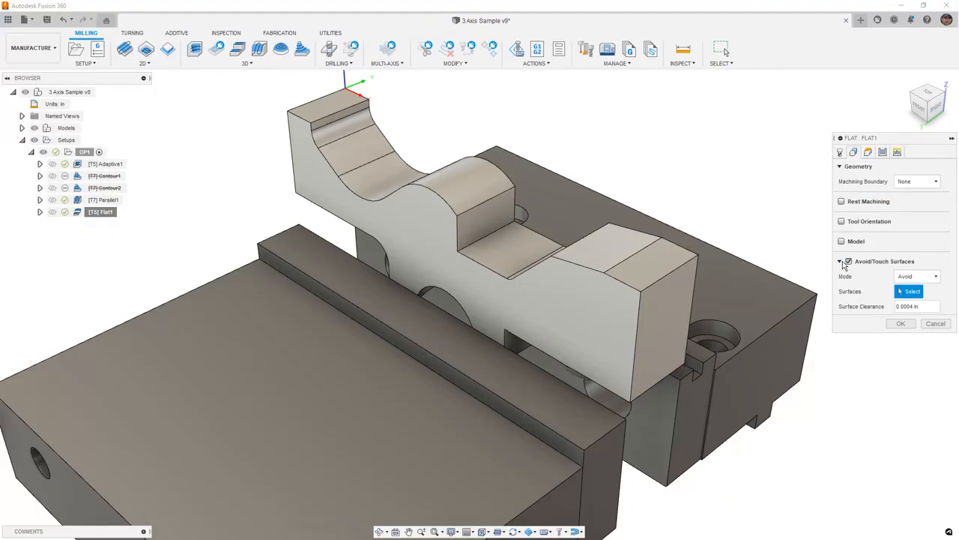
click(936, 278)
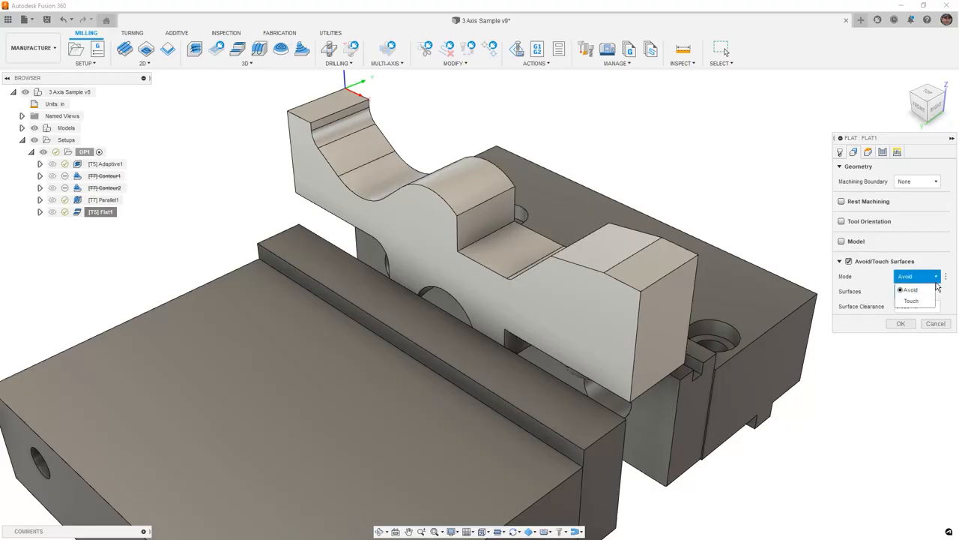
click(843, 262)
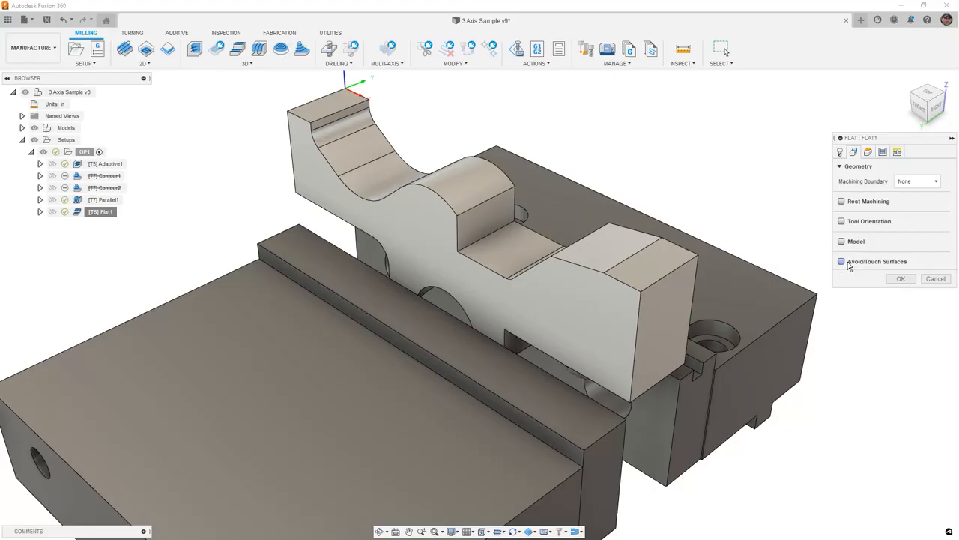
Enable rest machining for the Flat1 operation and regenerate its toolpath
click(842, 201)
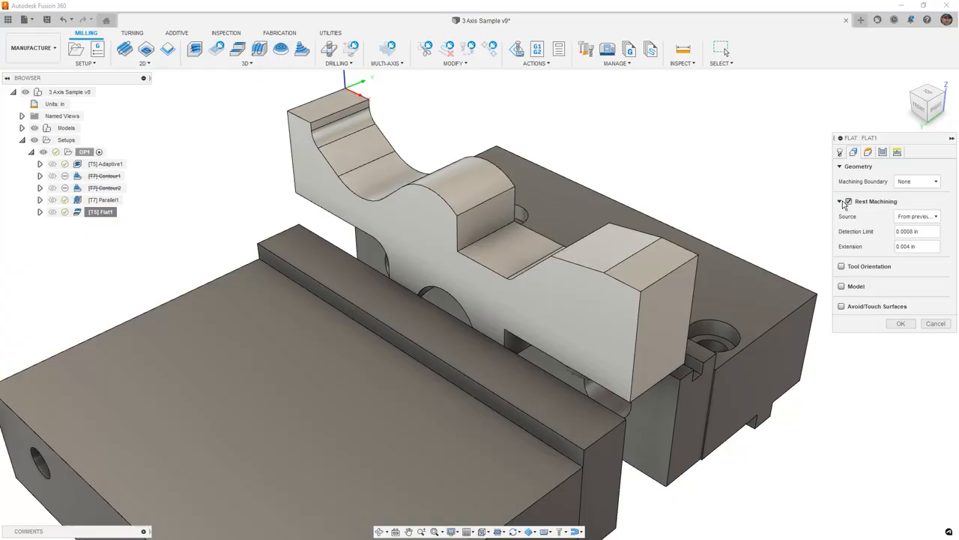
click(900, 323)
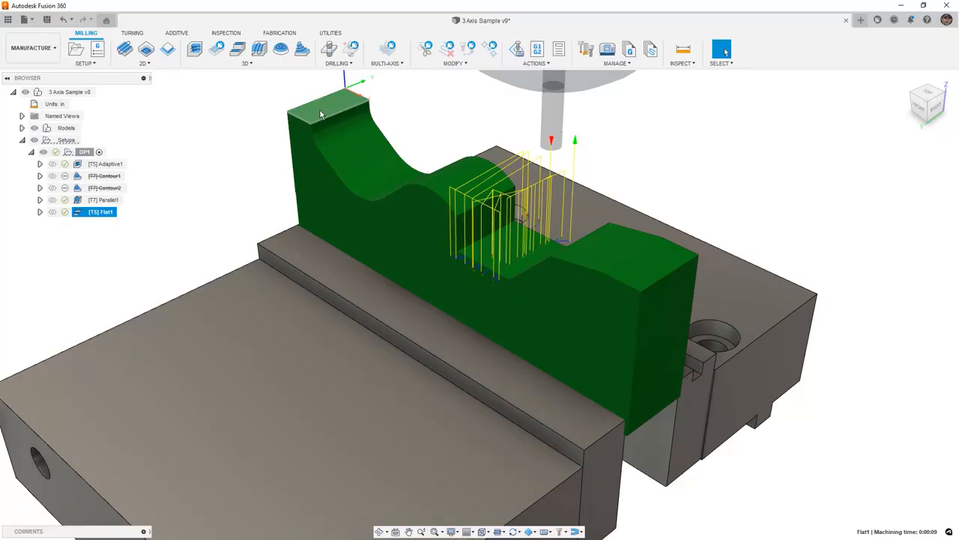
Edit Flat1 to disable rest machining in its geometry settings and regenerate the toolpath
right_click(99, 213)
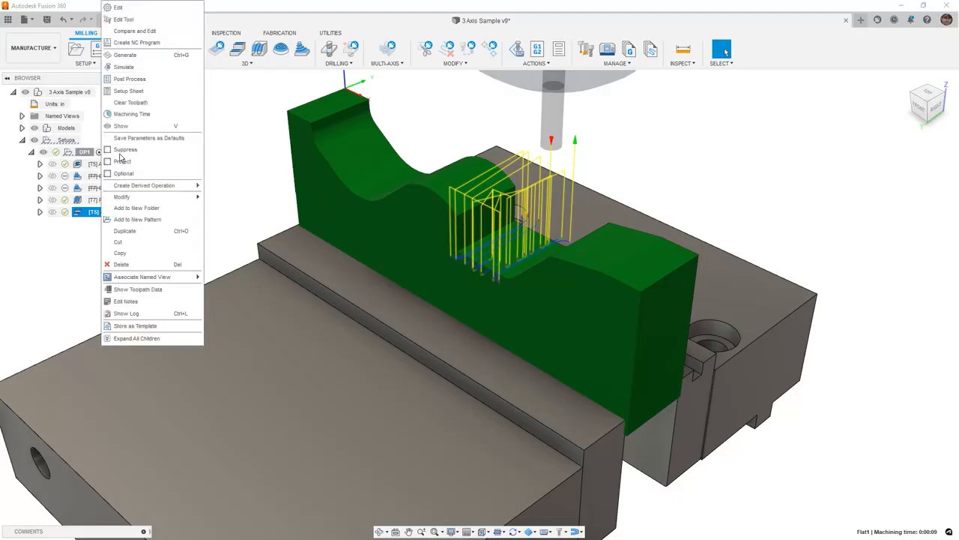
click(129, 9)
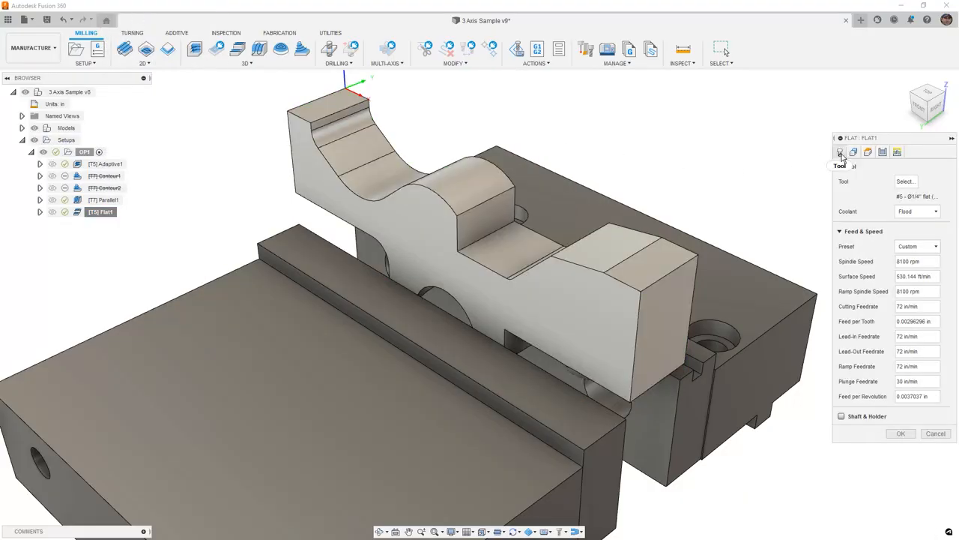
click(855, 153)
click(849, 202)
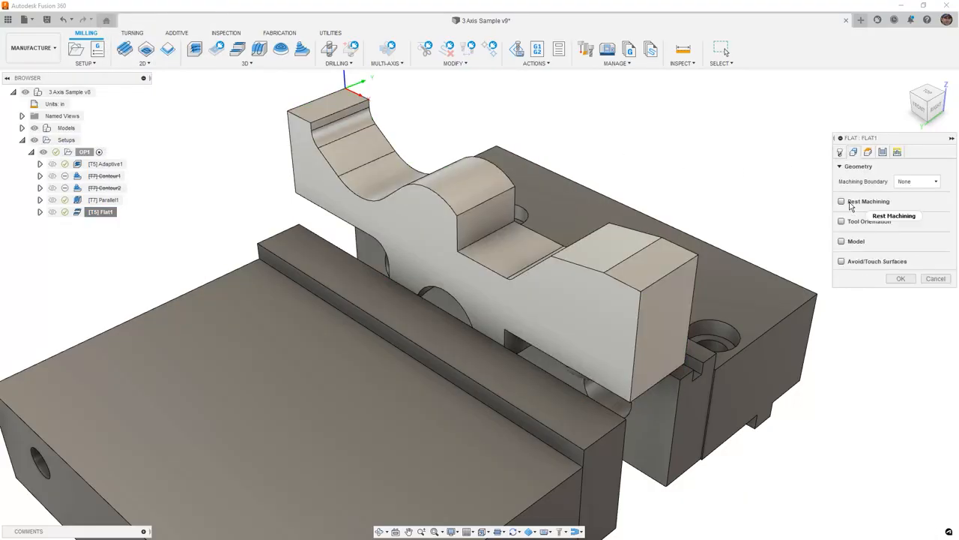
click(903, 281)
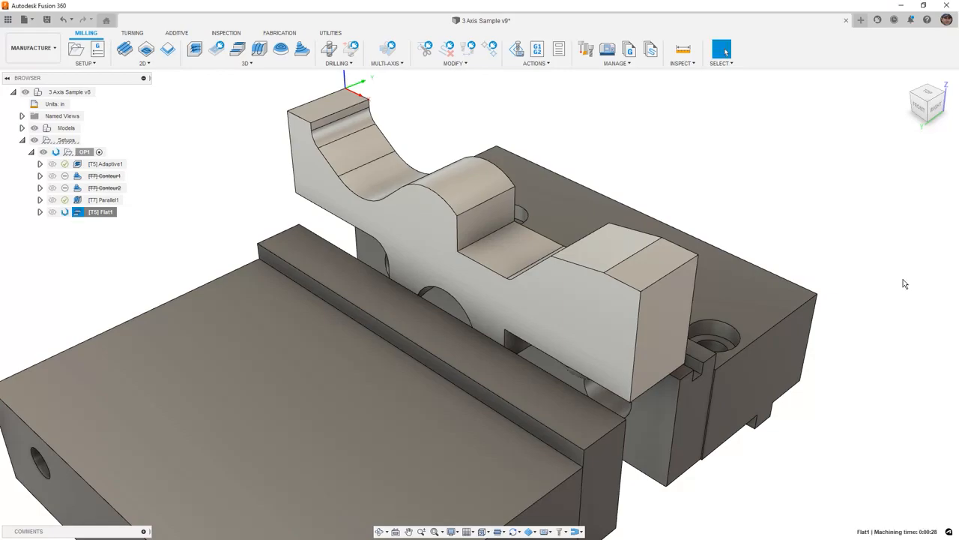
Edit Parallel1 to avoid the two flat top faces at the part's ends using Avoid/Touch Surfaces, and regenerate the toolpath
click(104, 200)
right_click(105, 207)
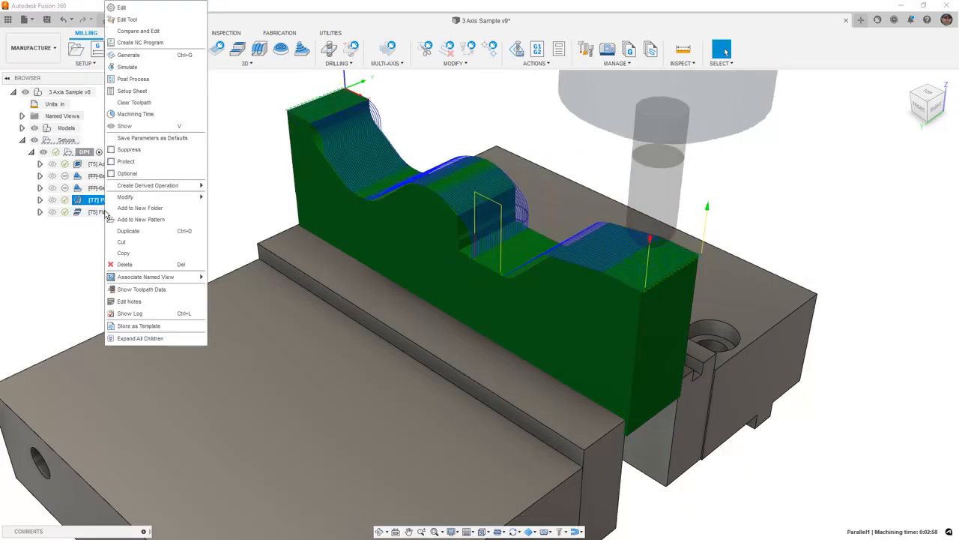
click(128, 12)
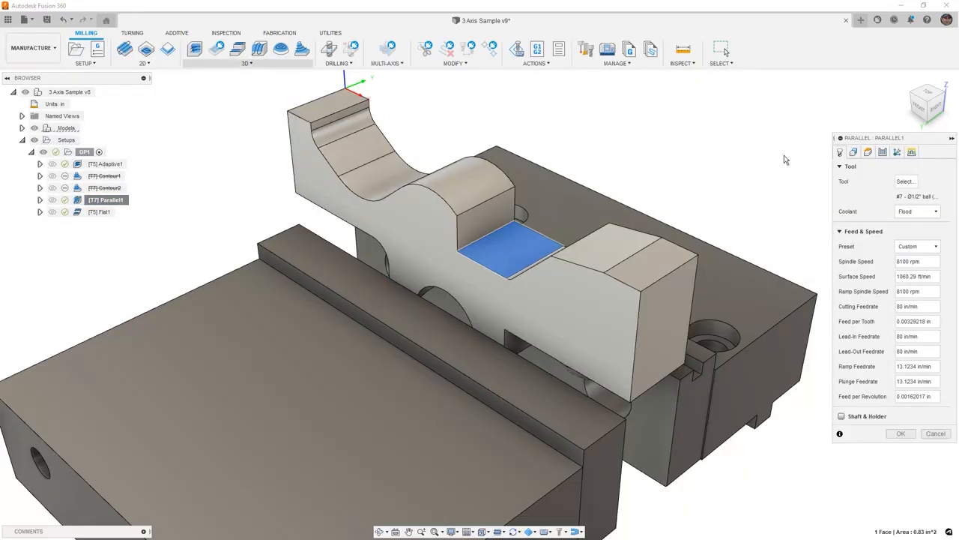
click(854, 153)
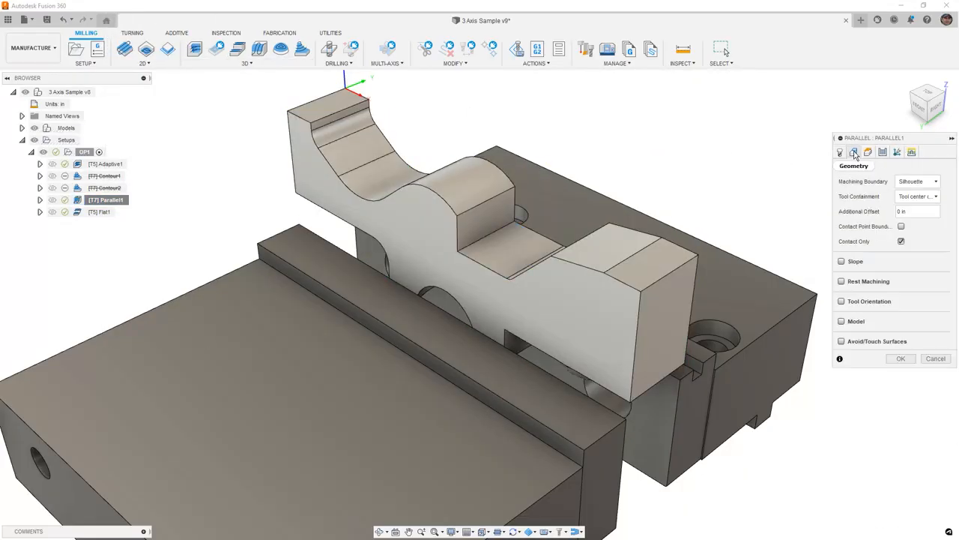
click(841, 342)
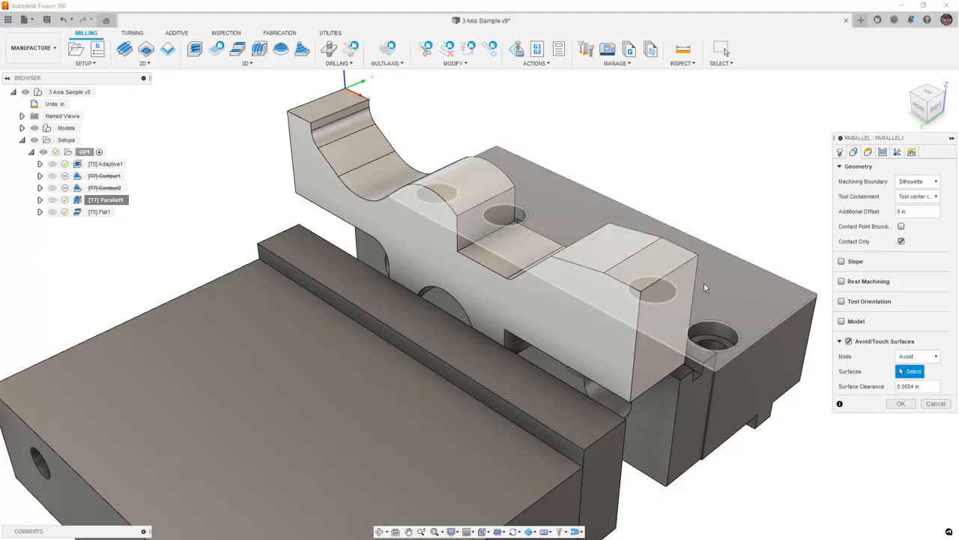
click(652, 268)
click(326, 105)
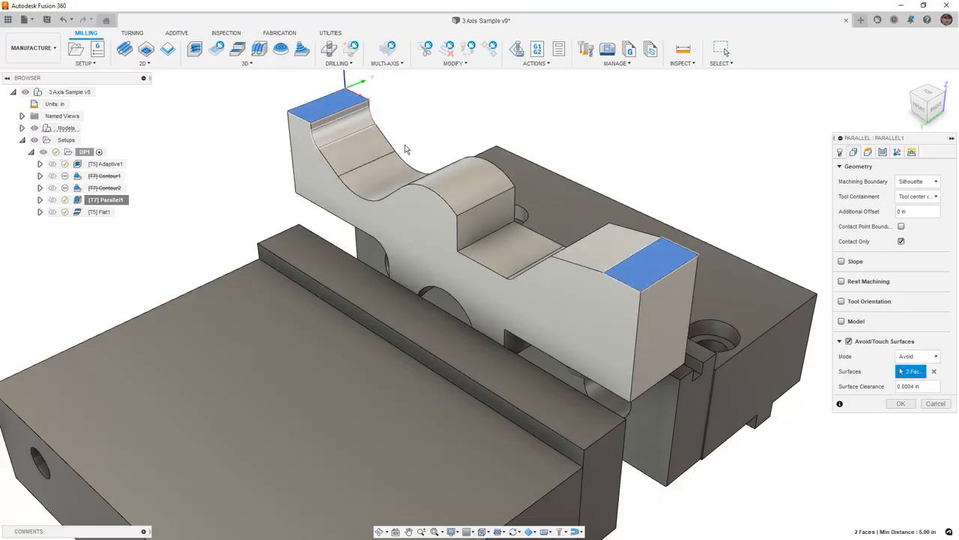
click(899, 404)
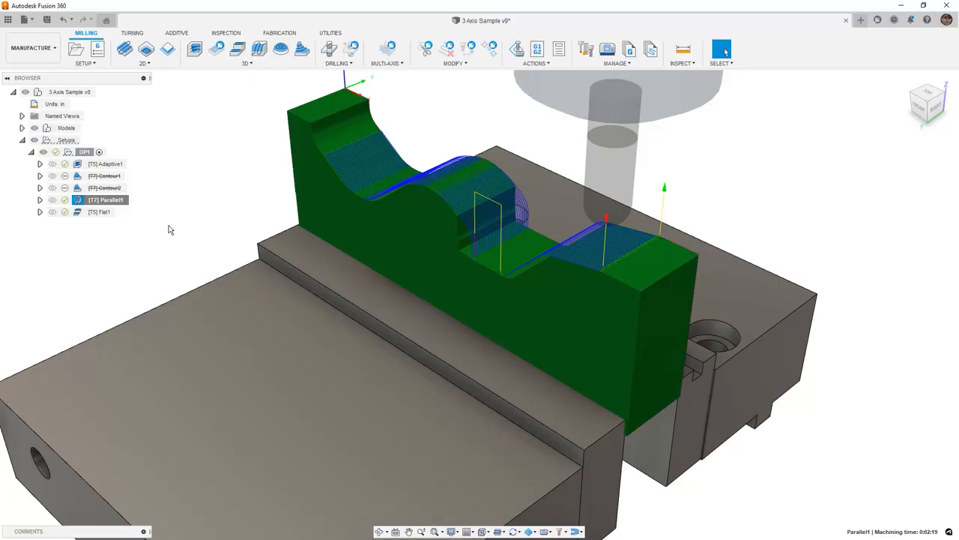
Review the Flat1, Adaptive1 and Parallel1 toolpaths one by one on the part, ending with Flat1
click(101, 213)
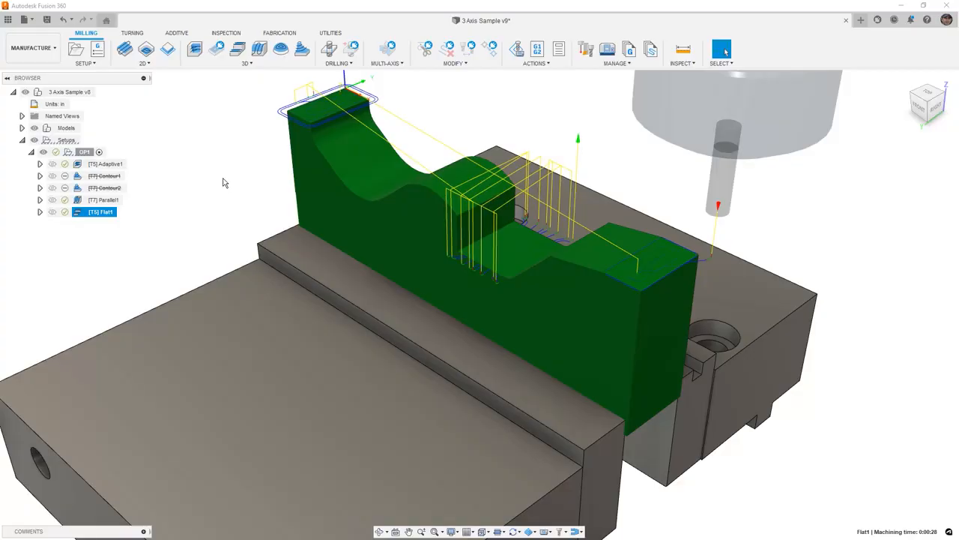
click(116, 164)
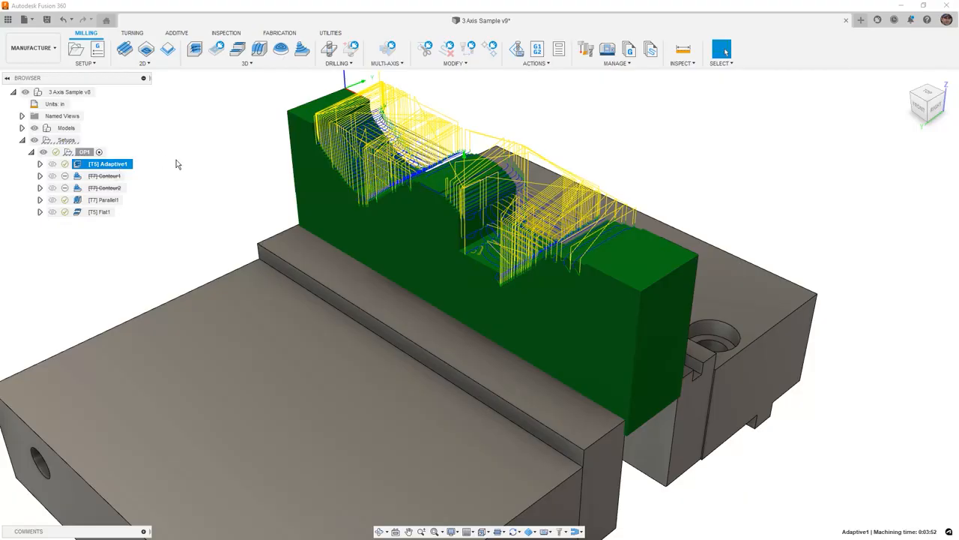
click(107, 201)
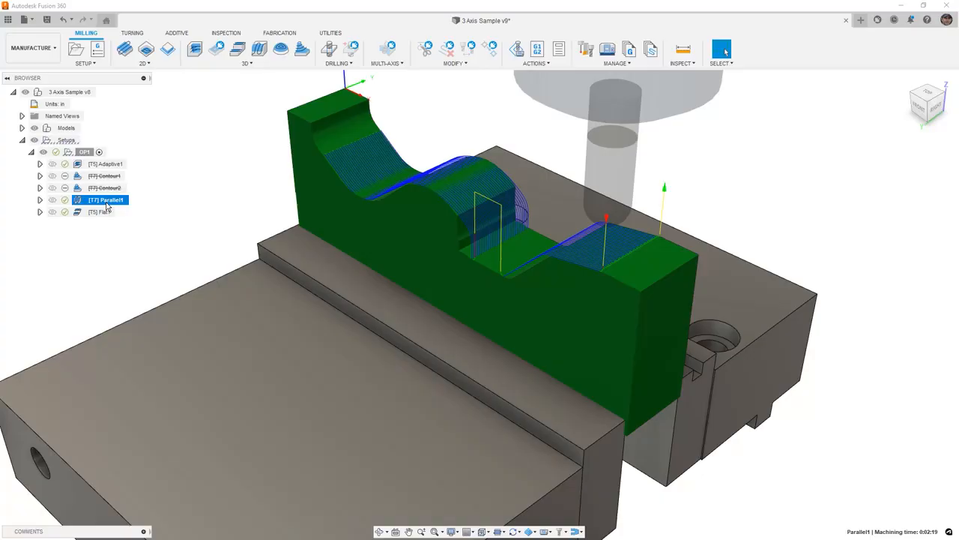
click(108, 213)
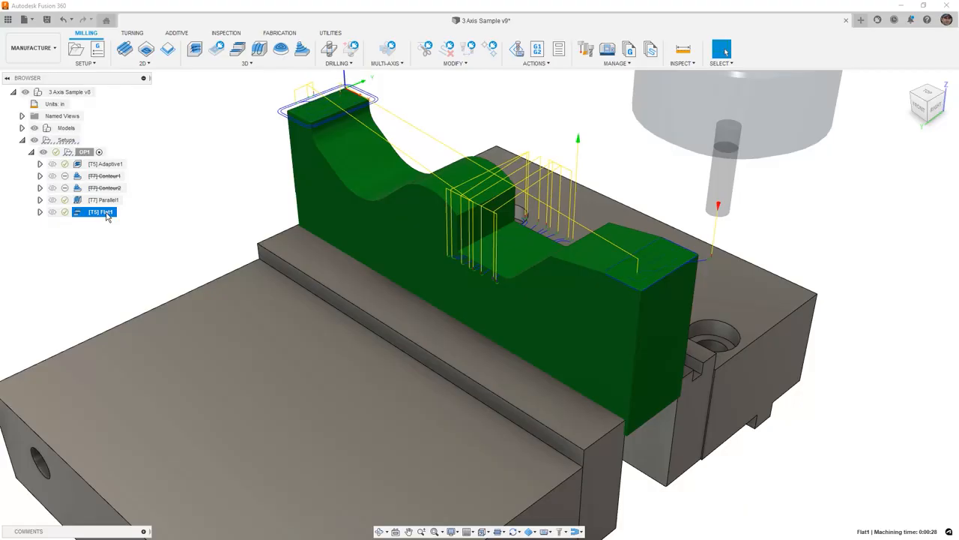
Select the OP1 setup and save the design as a new version with the description User Saved
click(103, 153)
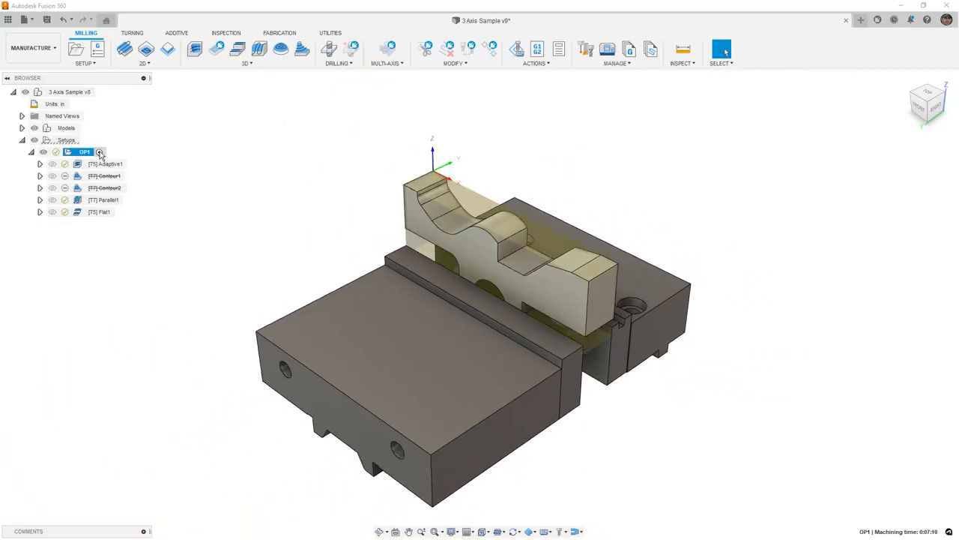
click(46, 20)
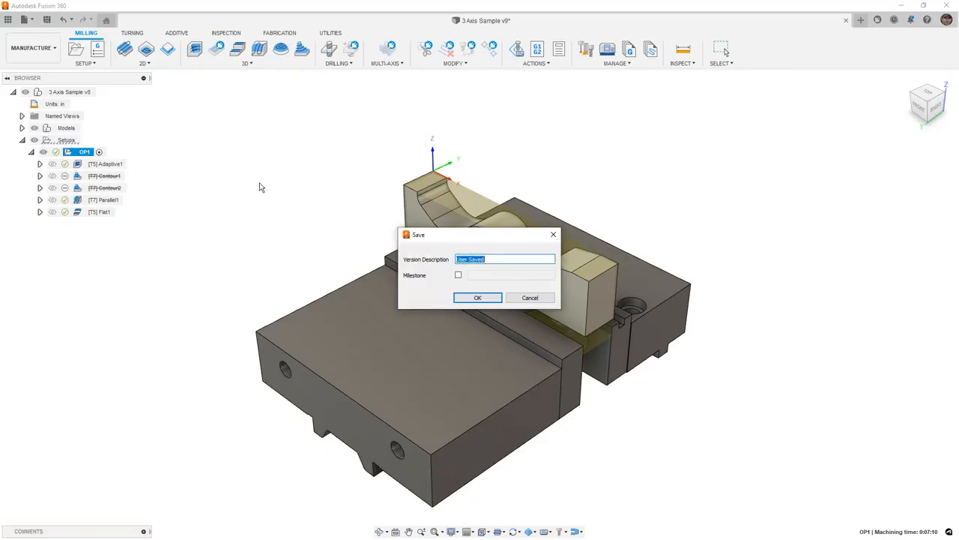
click(489, 298)
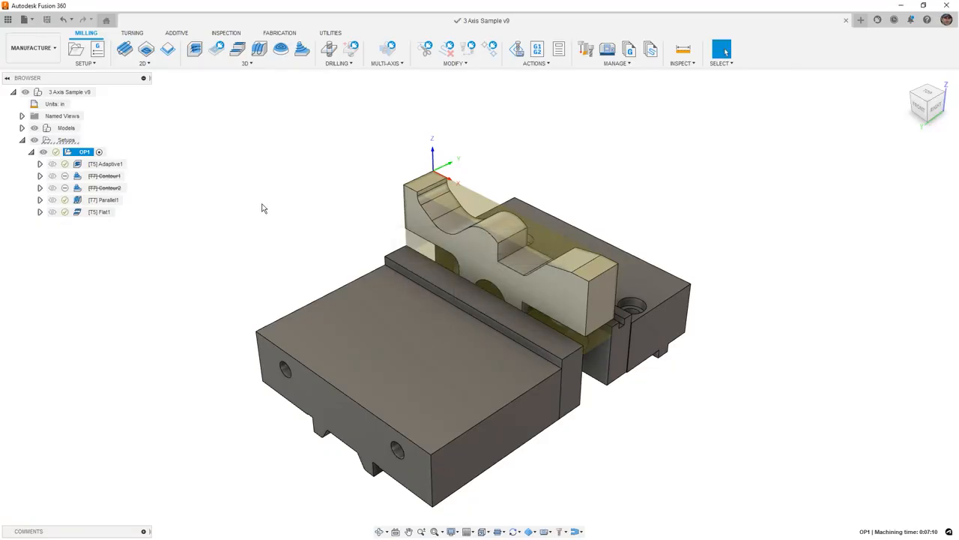